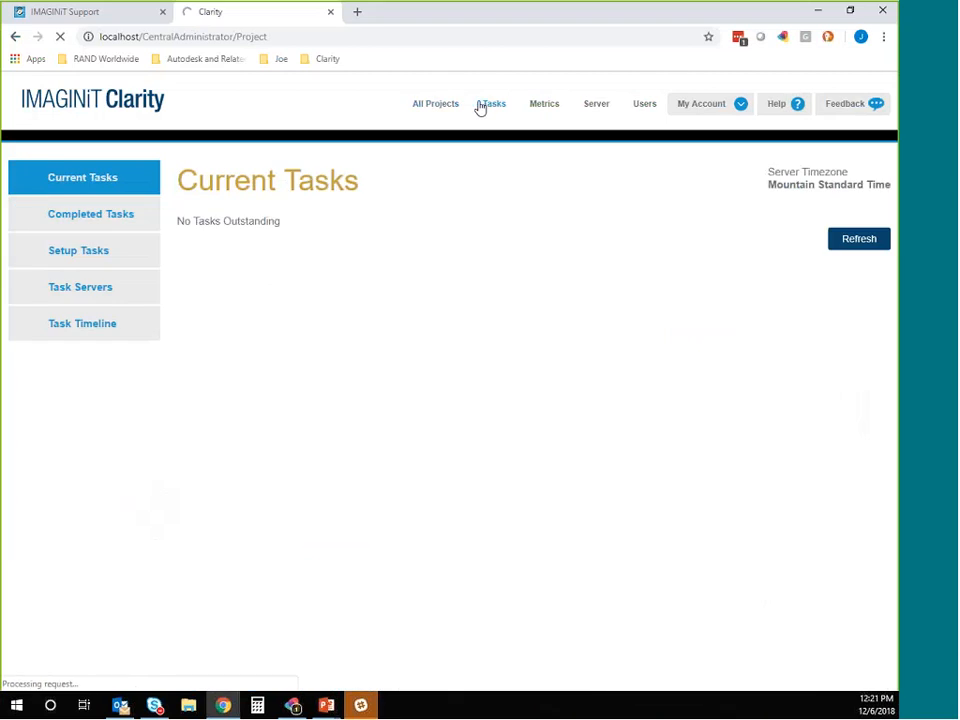
Step: Start a new task template of type RevitDBExport from the task setup templates
click(86, 259)
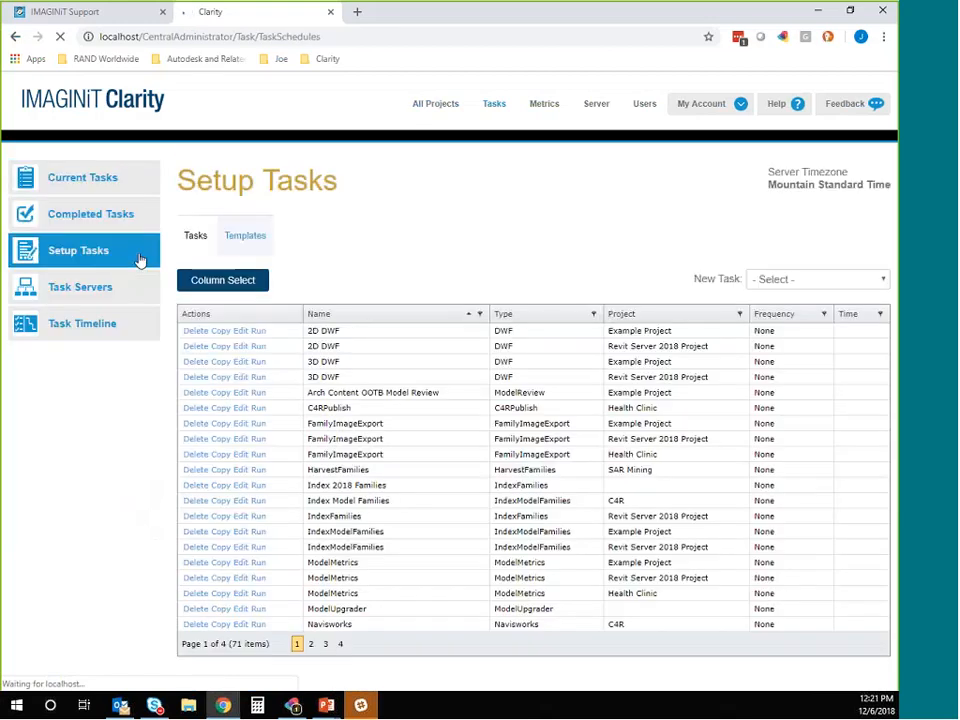
click(247, 241)
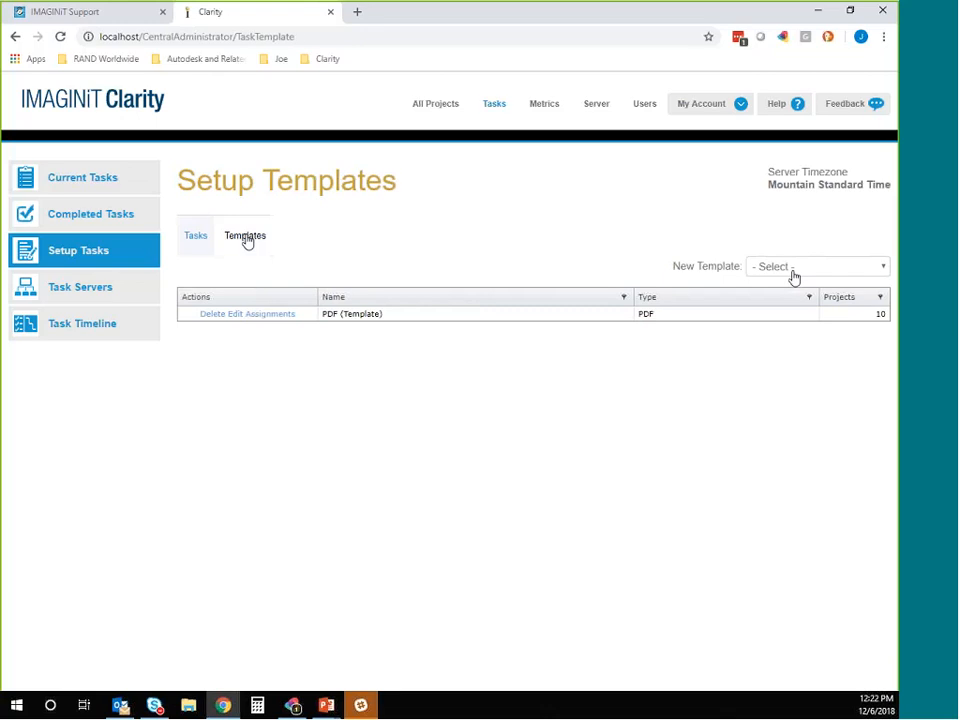
click(793, 274)
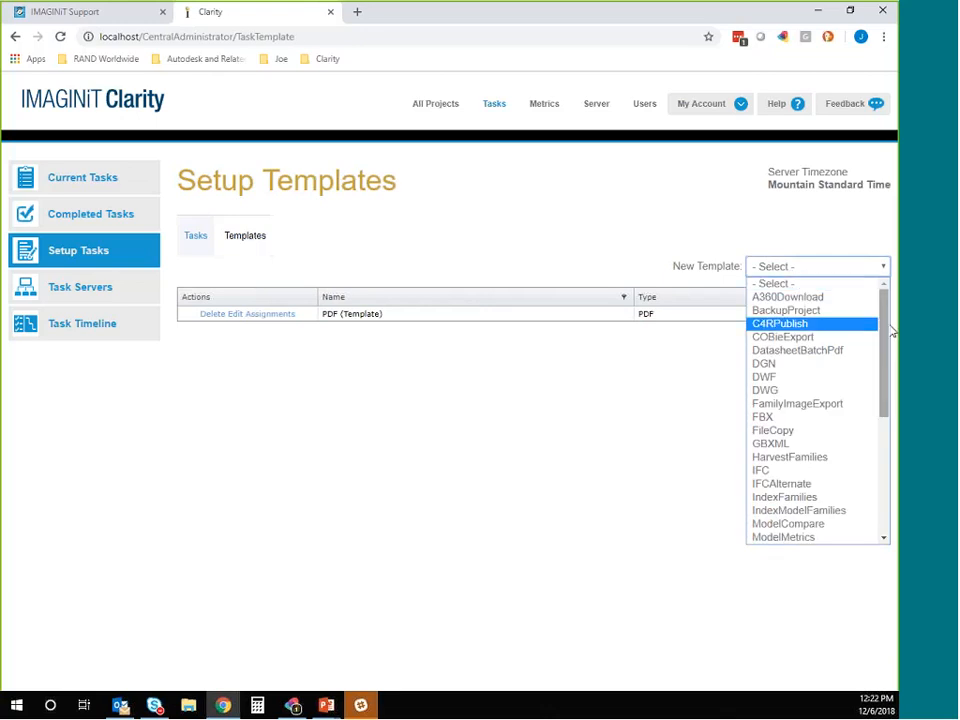
drag(886, 331, 883, 444)
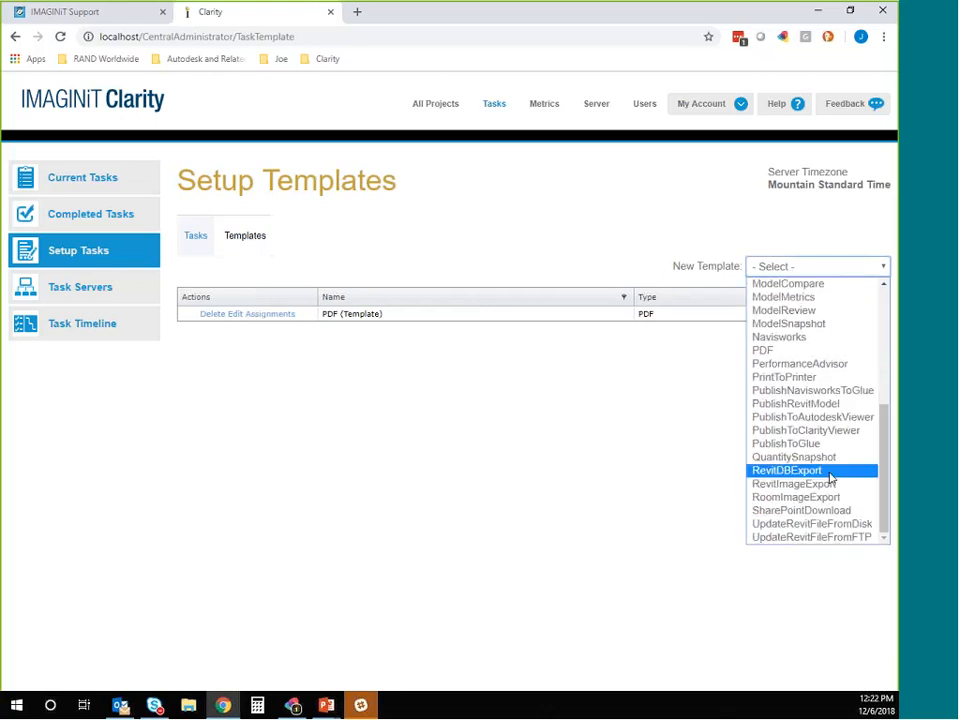
click(829, 472)
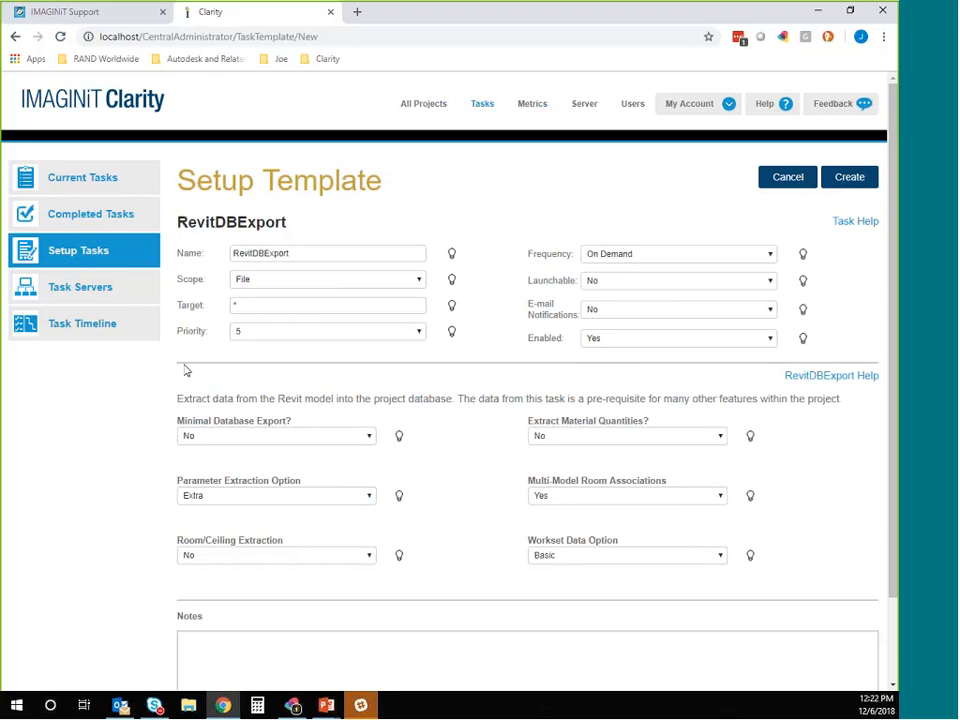
Step: Name the template "Revit DB Export (Template)" and create it
click(254, 254)
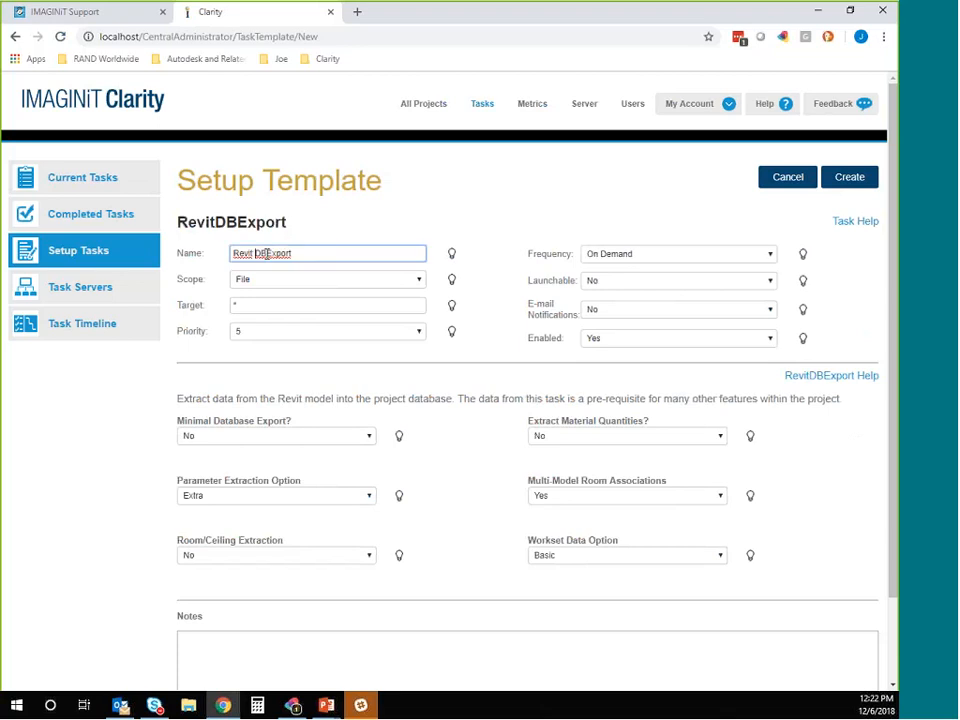
click(266, 254)
text(Export (Template)
click(267, 505)
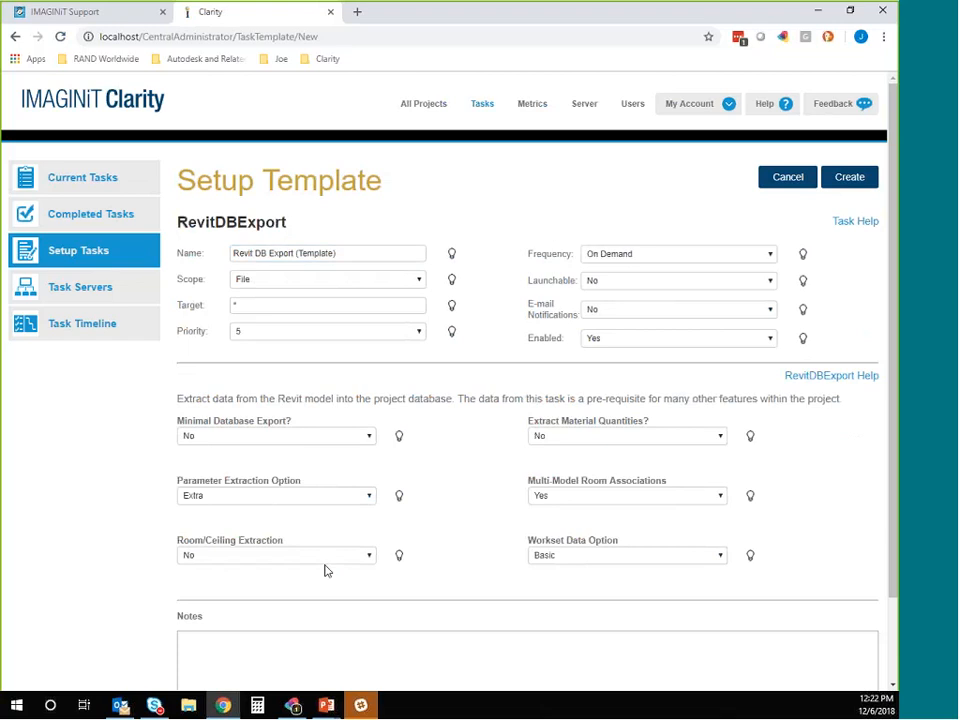
click(849, 177)
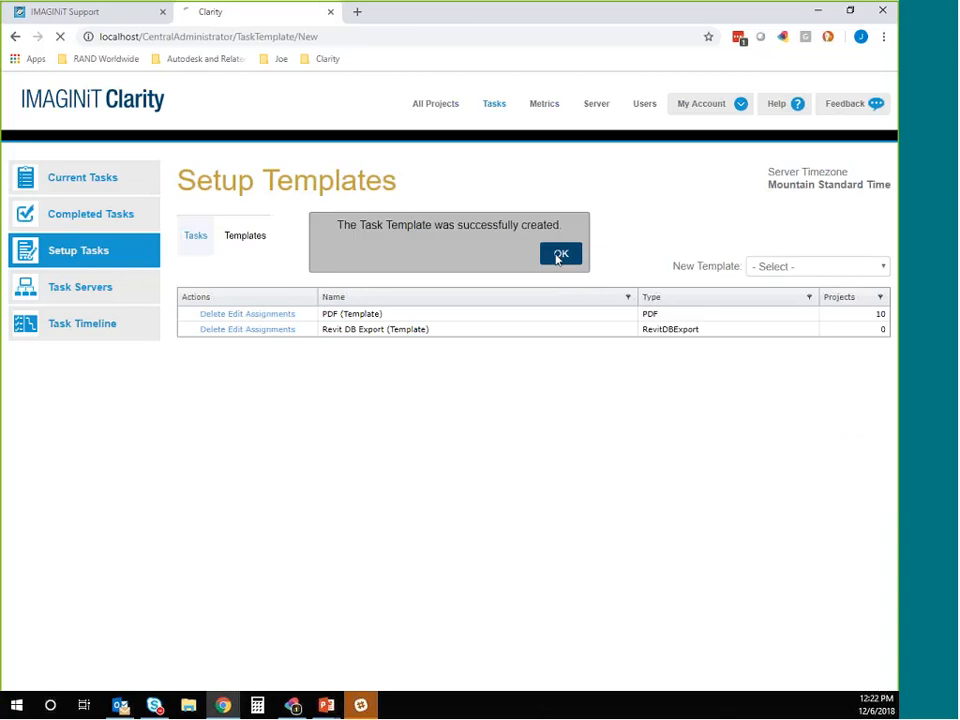
click(560, 255)
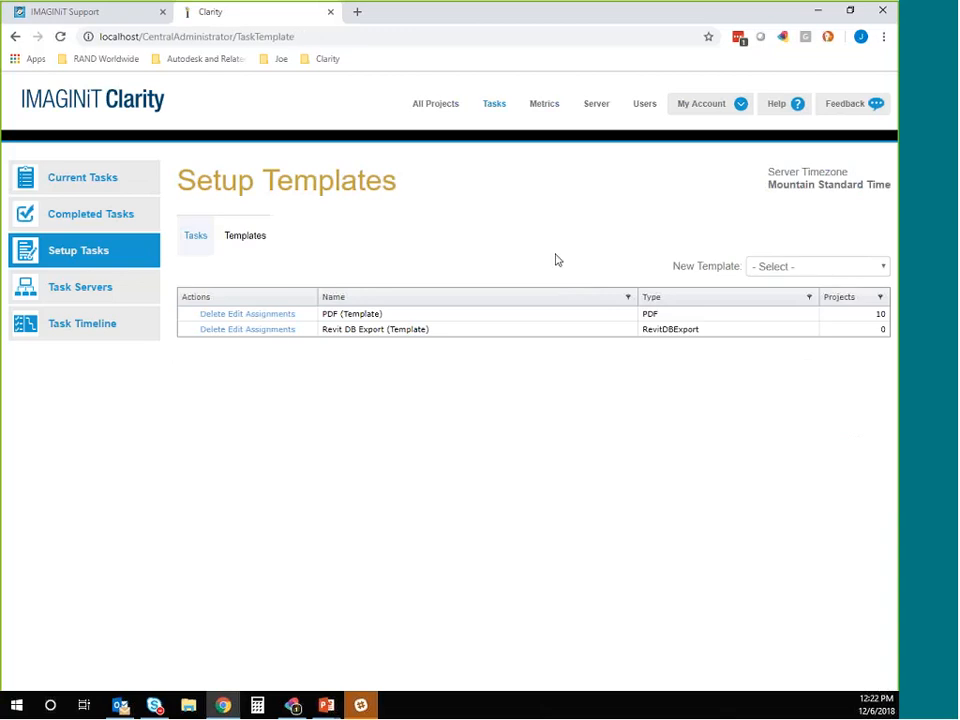
Step: Assign the Revit DB Export template to all projects in the Denver, TSP and Other groups and apply the update
click(274, 332)
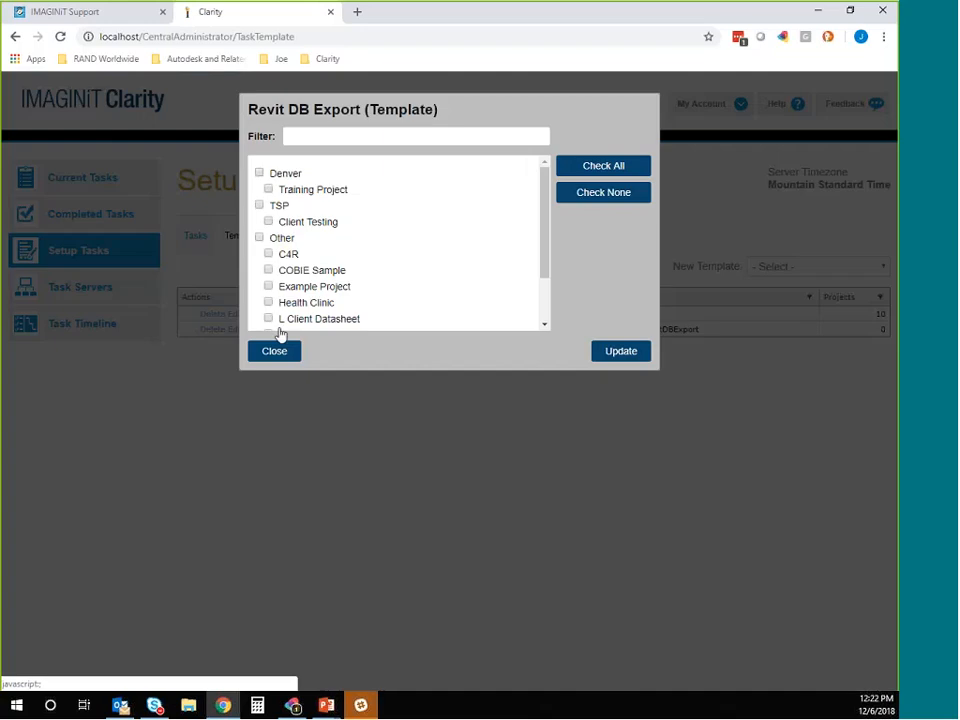
click(259, 205)
click(259, 173)
click(259, 237)
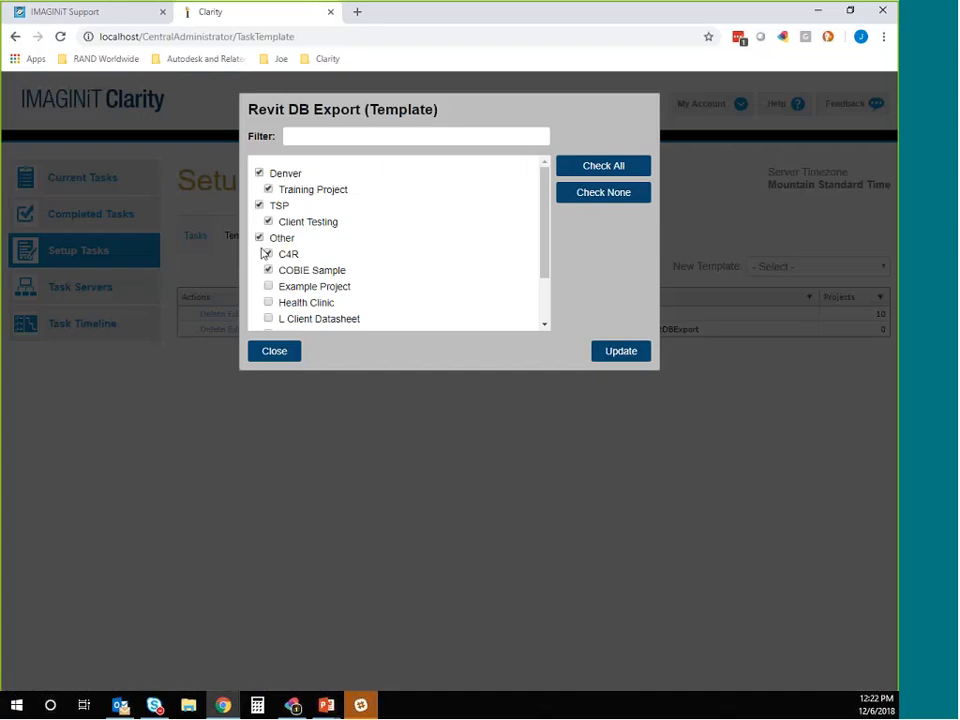
scroll(304, 265, down, 1)
scroll(304, 265, up, 1)
click(628, 355)
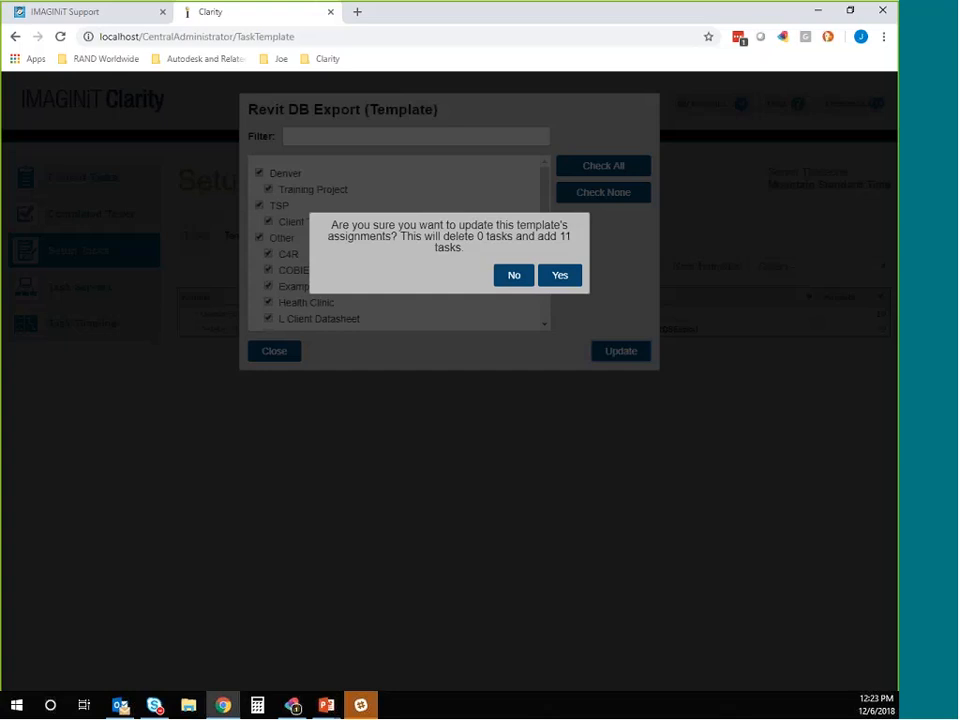
click(560, 278)
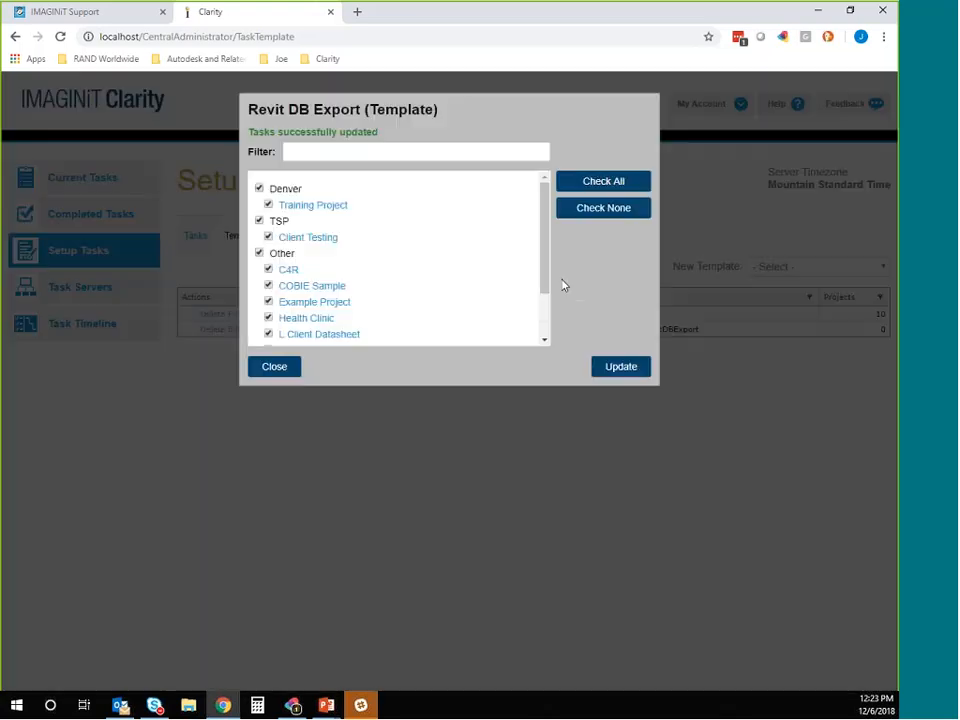
click(298, 368)
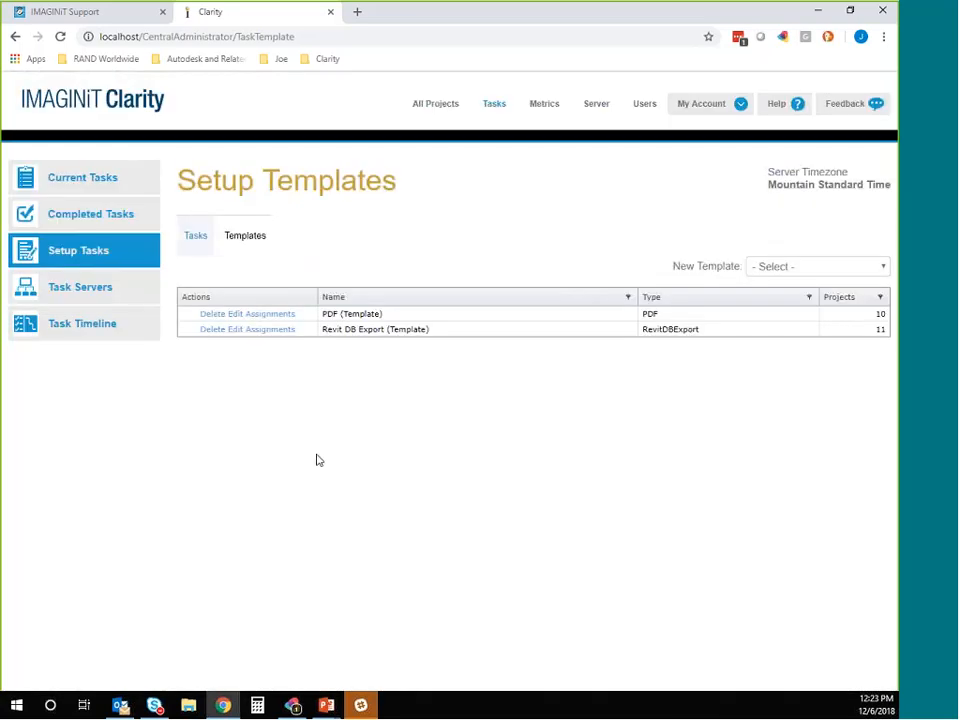
Step: Edit the Revit DB Export template to use Exhaustive parameter extraction and extract material quantities, and update its assigned tasks
click(236, 332)
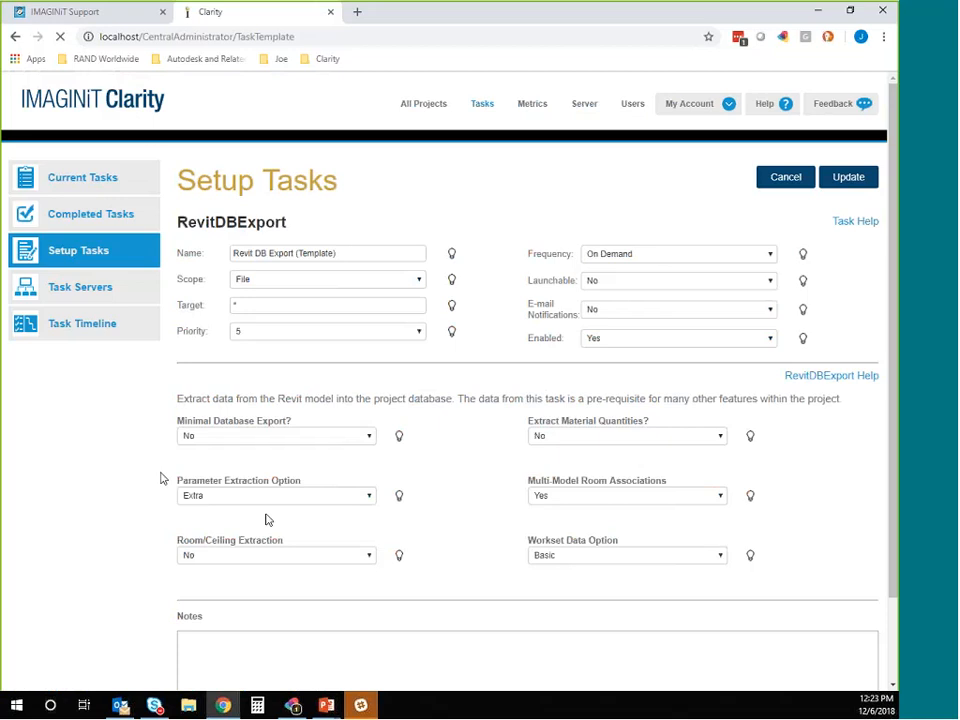
click(242, 496)
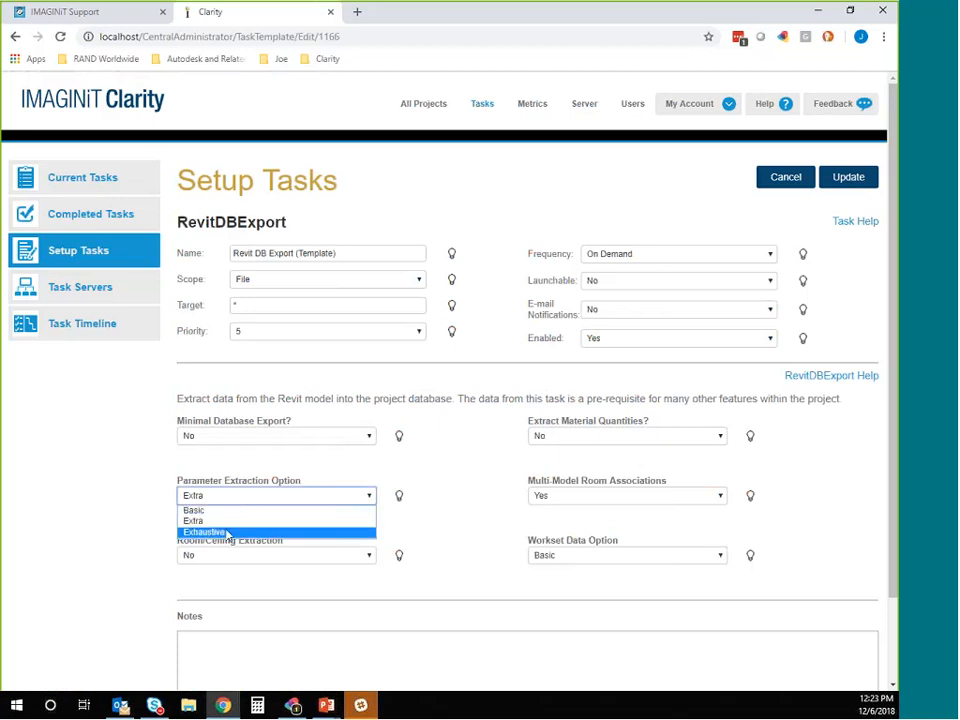
click(226, 532)
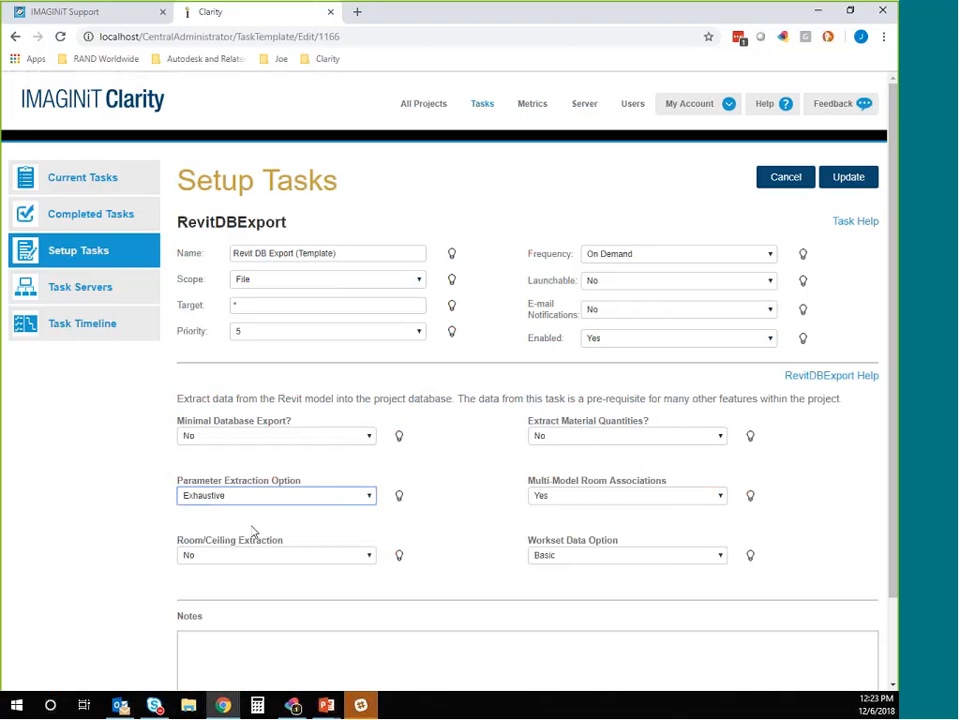
click(575, 437)
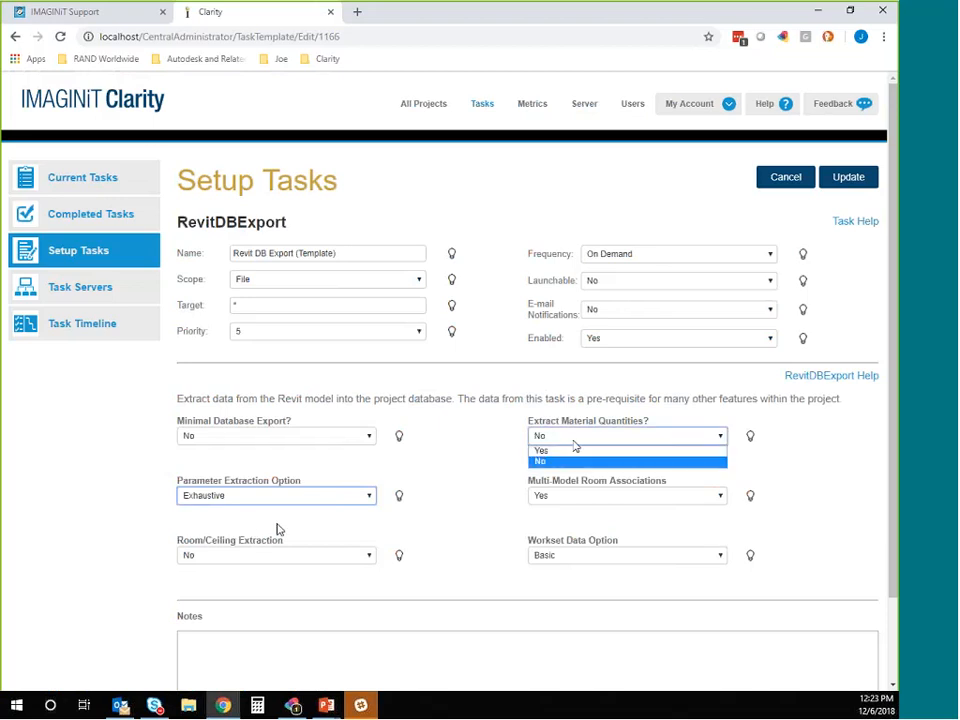
click(575, 450)
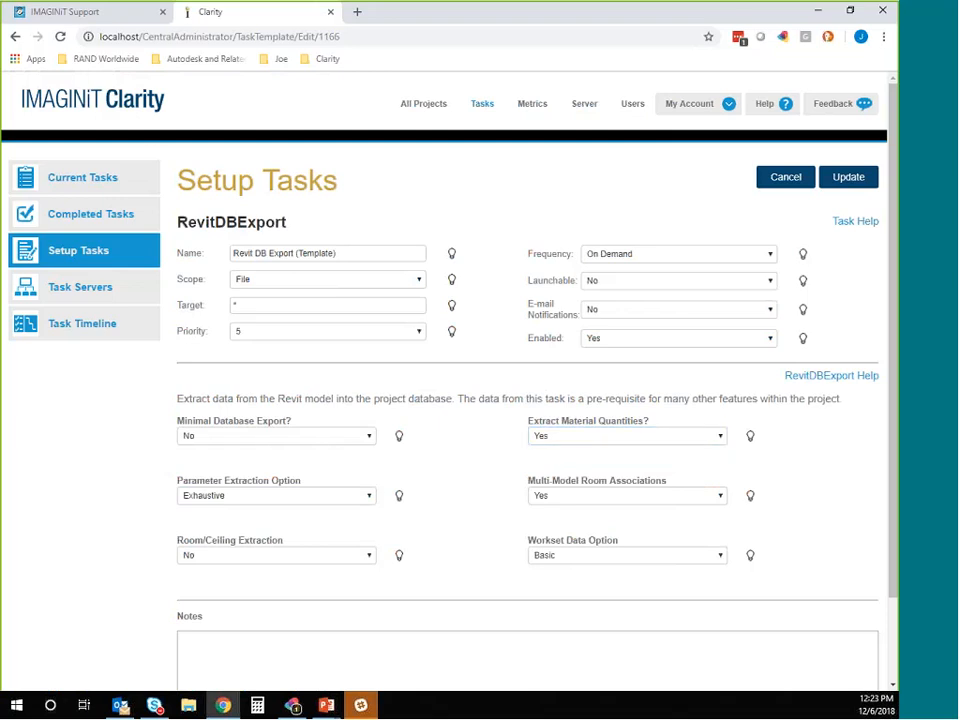
click(853, 177)
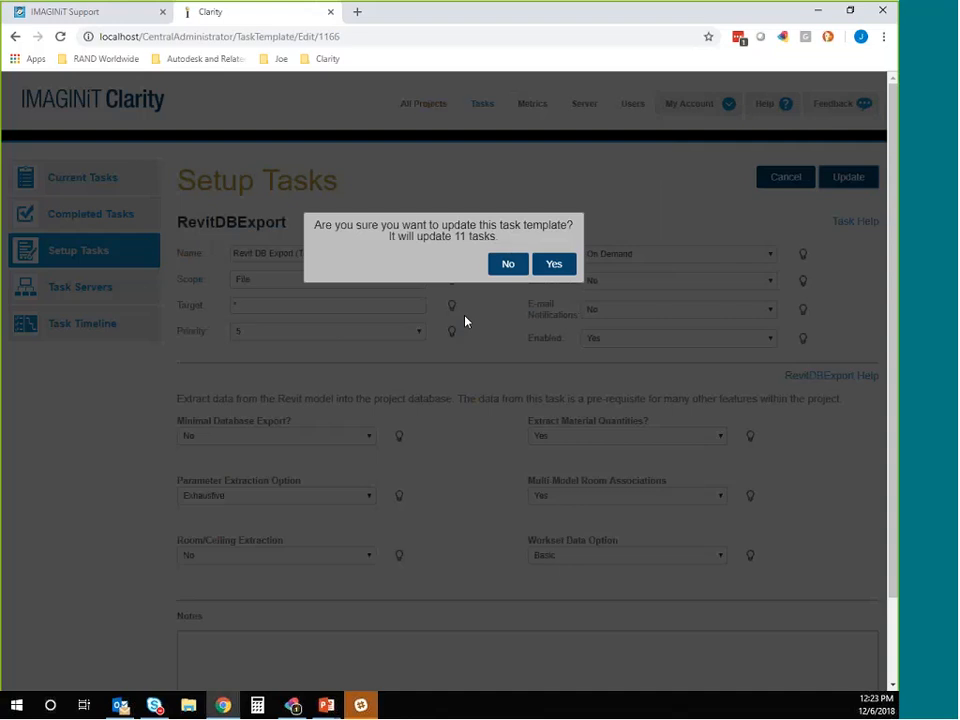
click(546, 264)
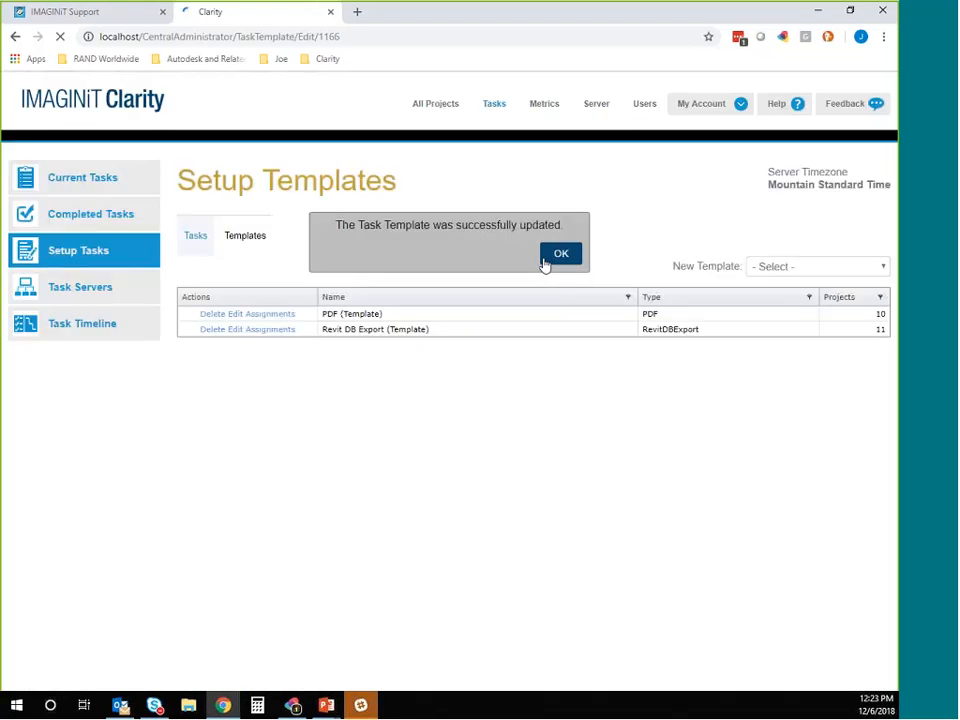
click(556, 256)
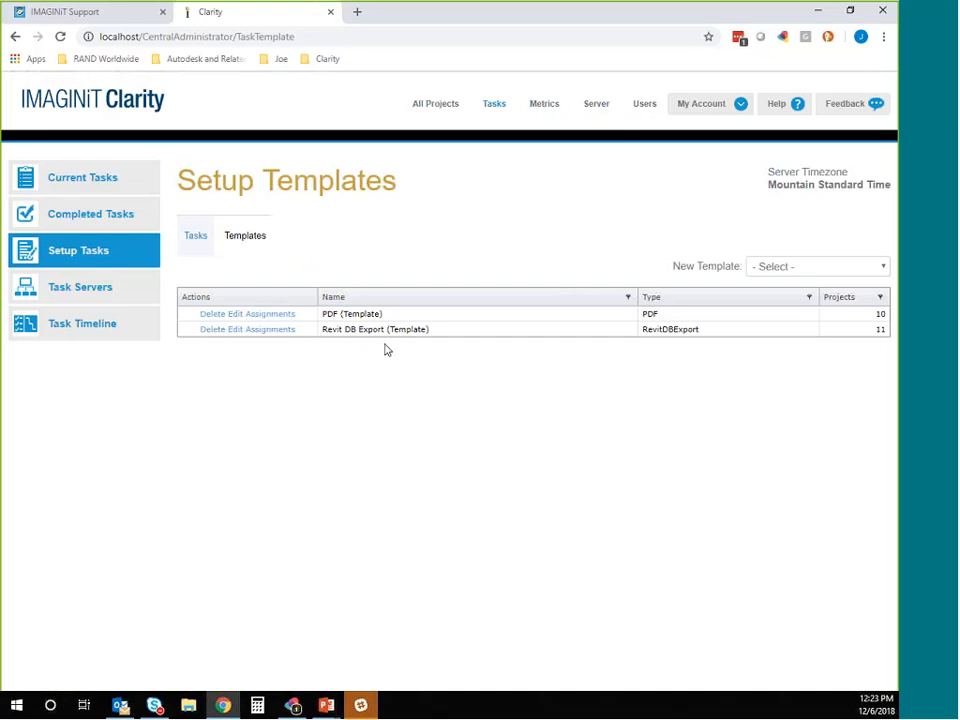
Step: Open tag management for the projects and add a Boston tag to the Office category
click(121, 110)
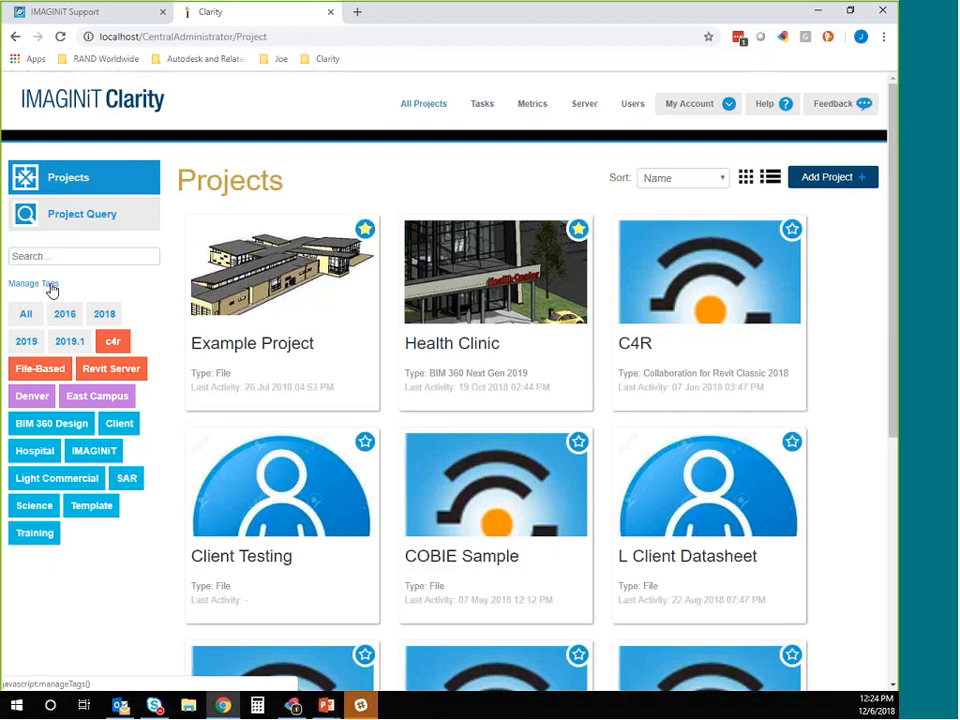
click(52, 288)
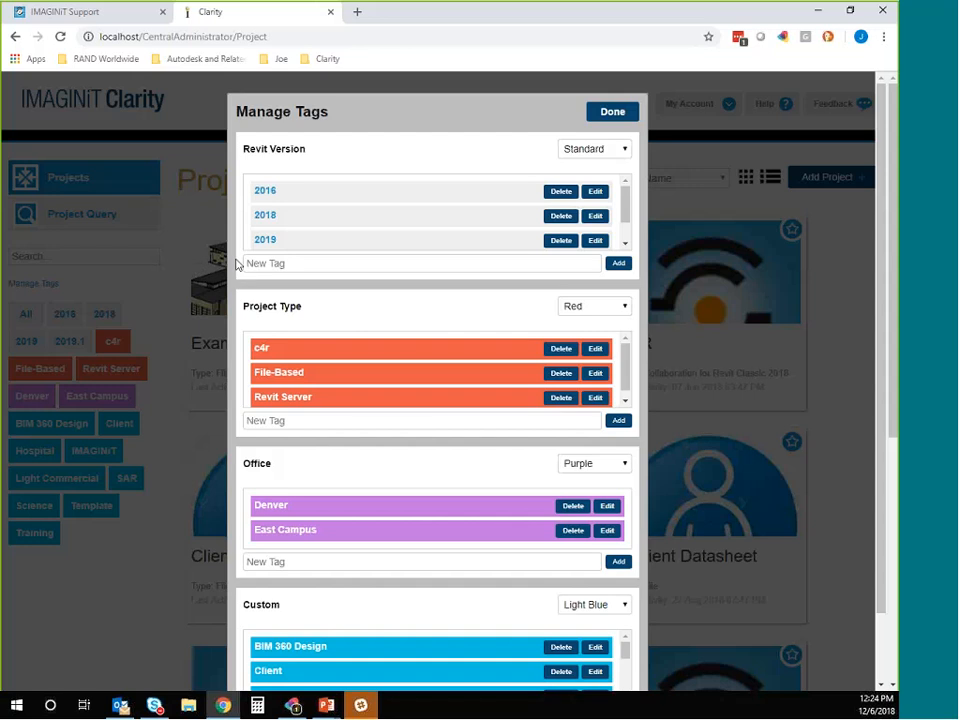
scroll(237, 263, down, 2)
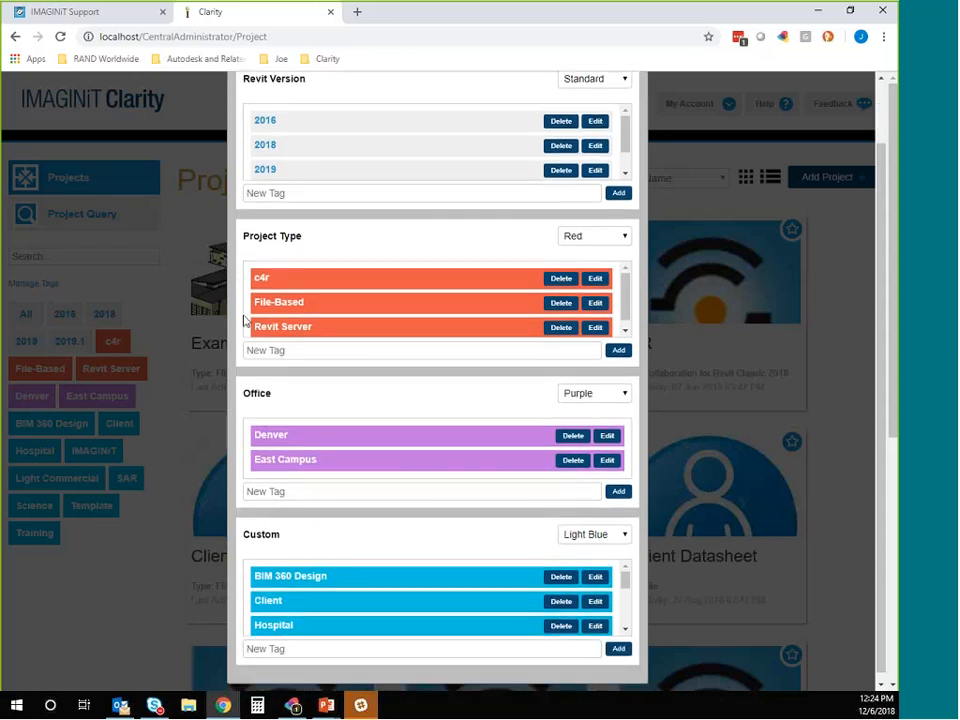
scroll(240, 361, down, 1)
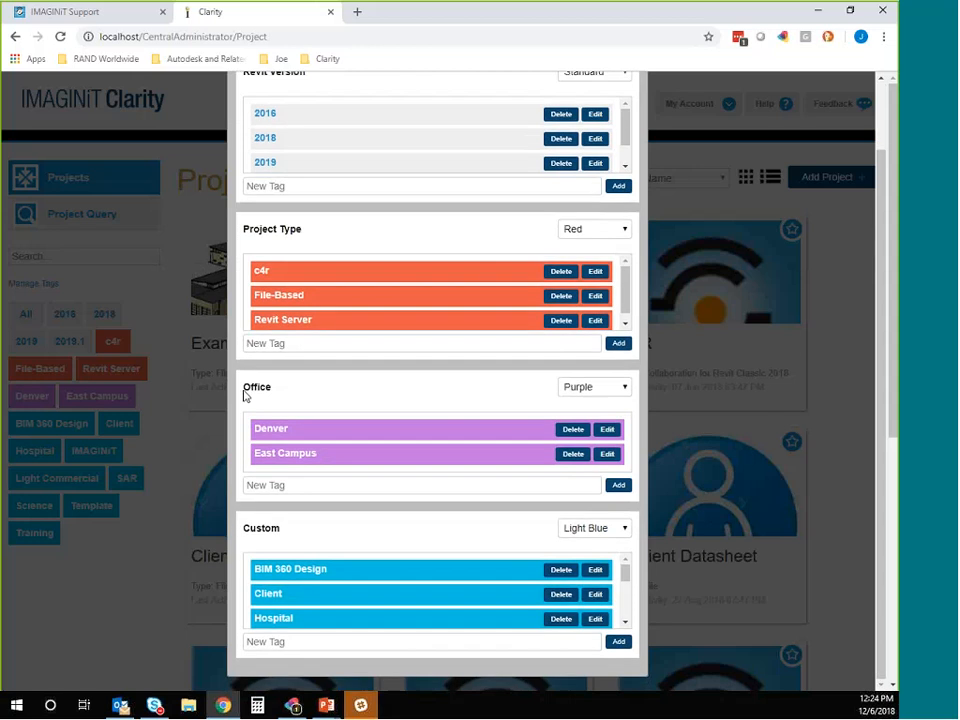
click(260, 486)
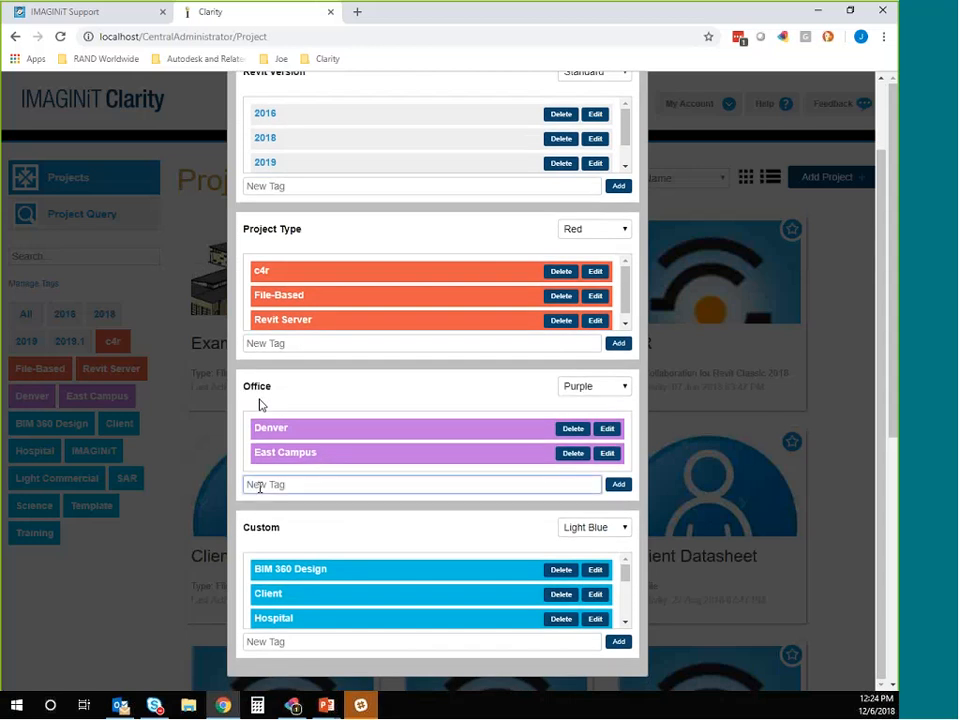
text(Boston)
click(618, 484)
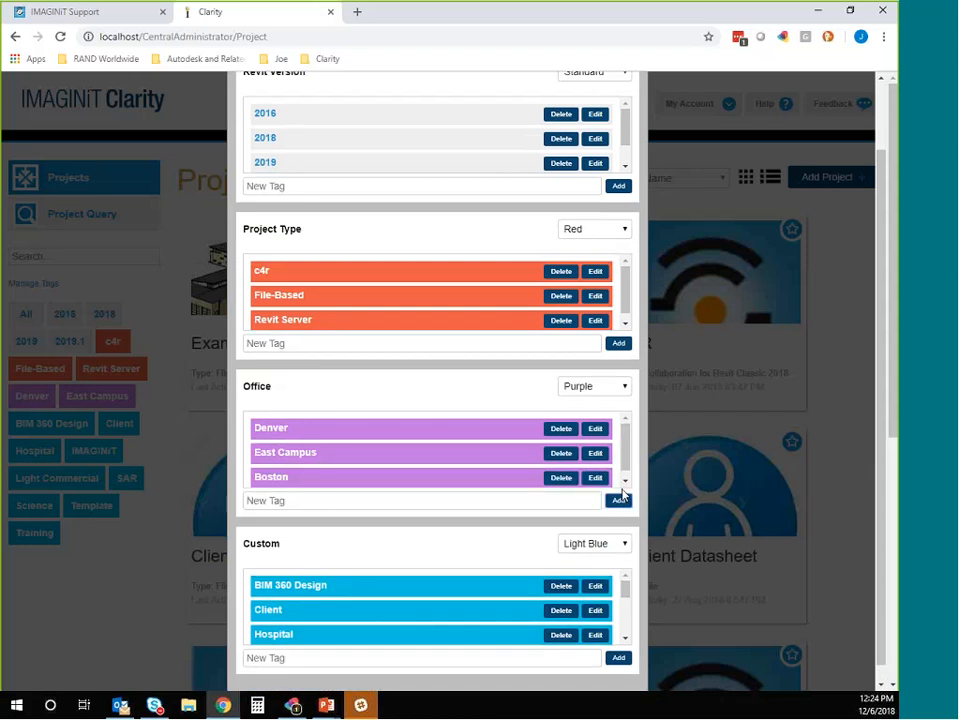
Step: Add a Tampa tag to the Office category and review the category's color choices
click(323, 502)
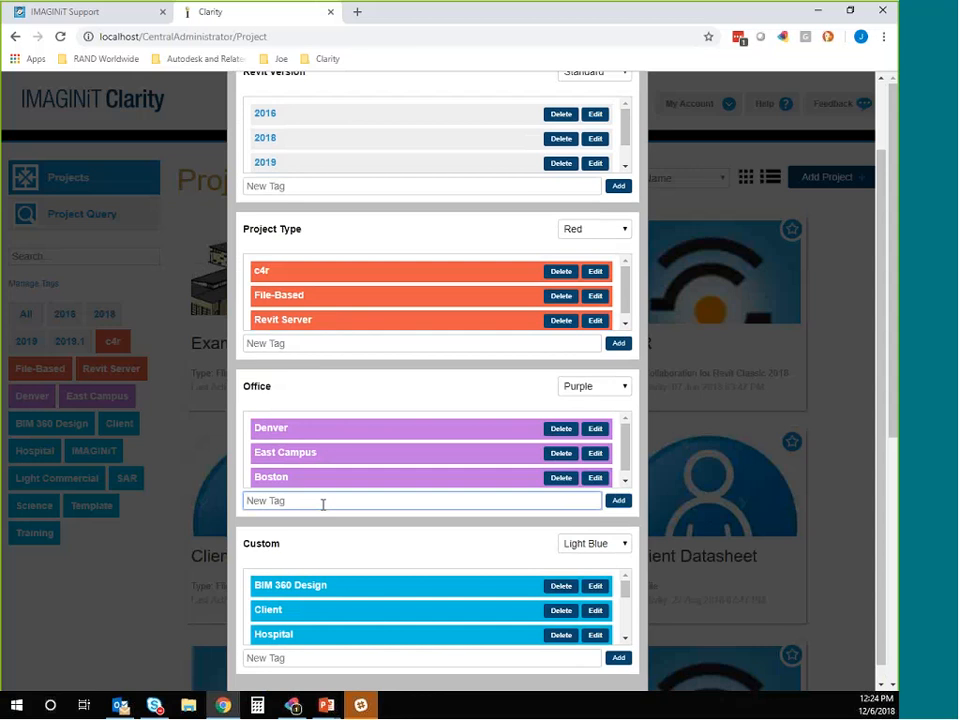
text(Tampa)
click(616, 503)
scroll(624, 479, down, 1)
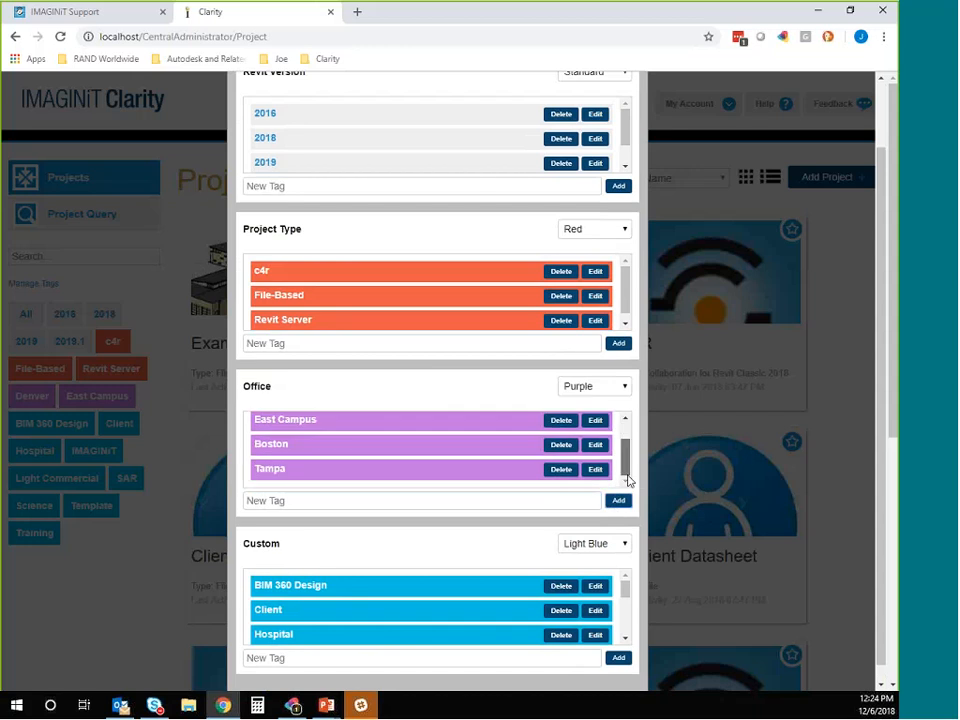
click(609, 388)
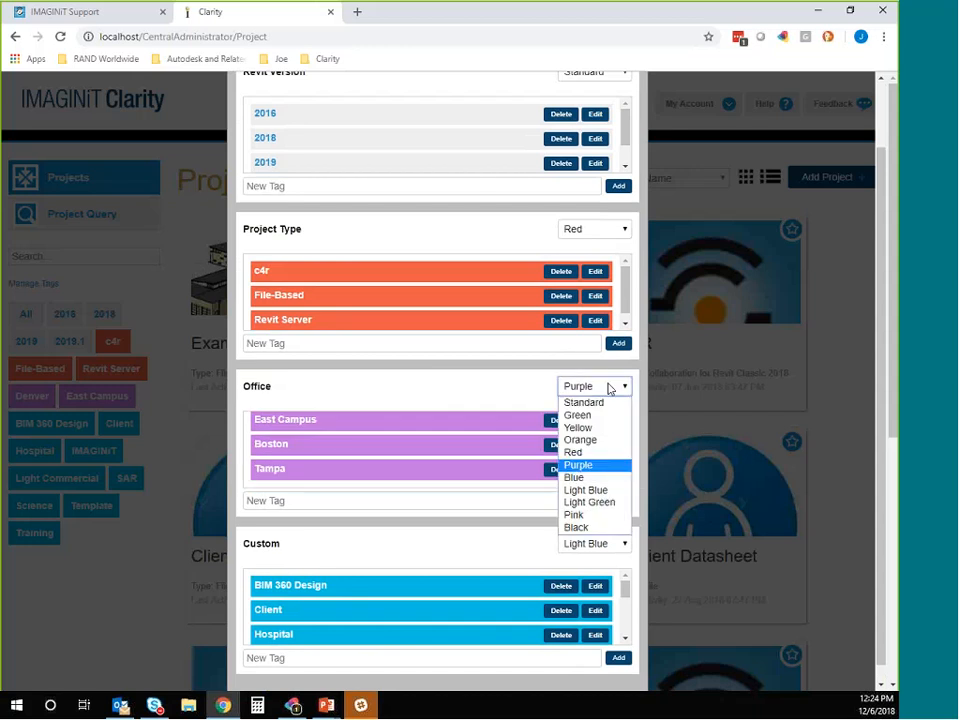
click(609, 388)
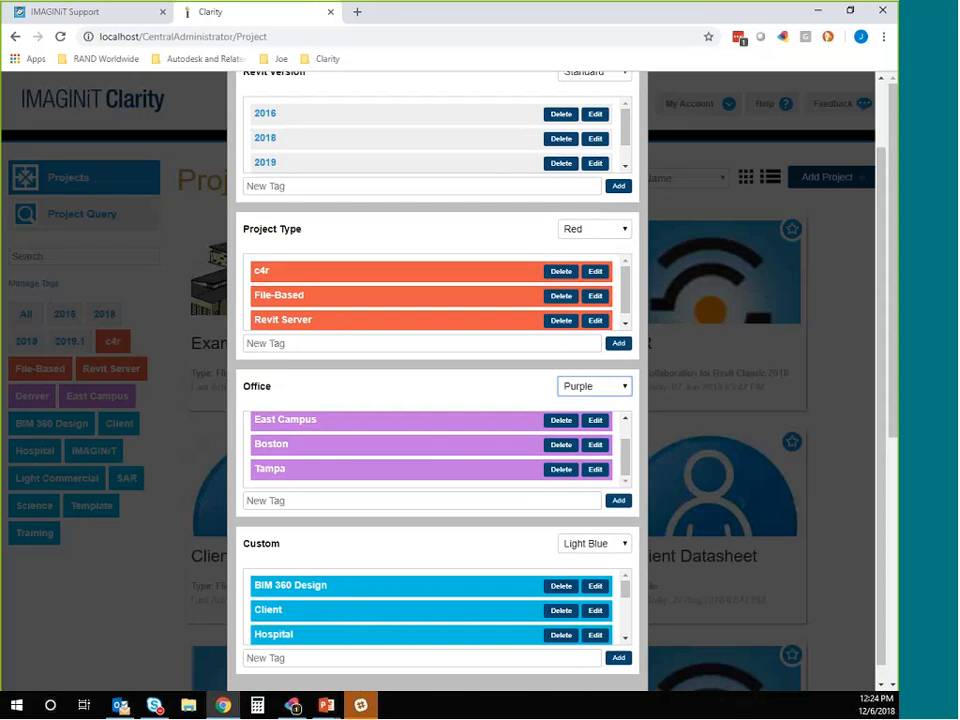
Step: Add a Classrooms tag to the Custom category and check it in the tag list
click(305, 660)
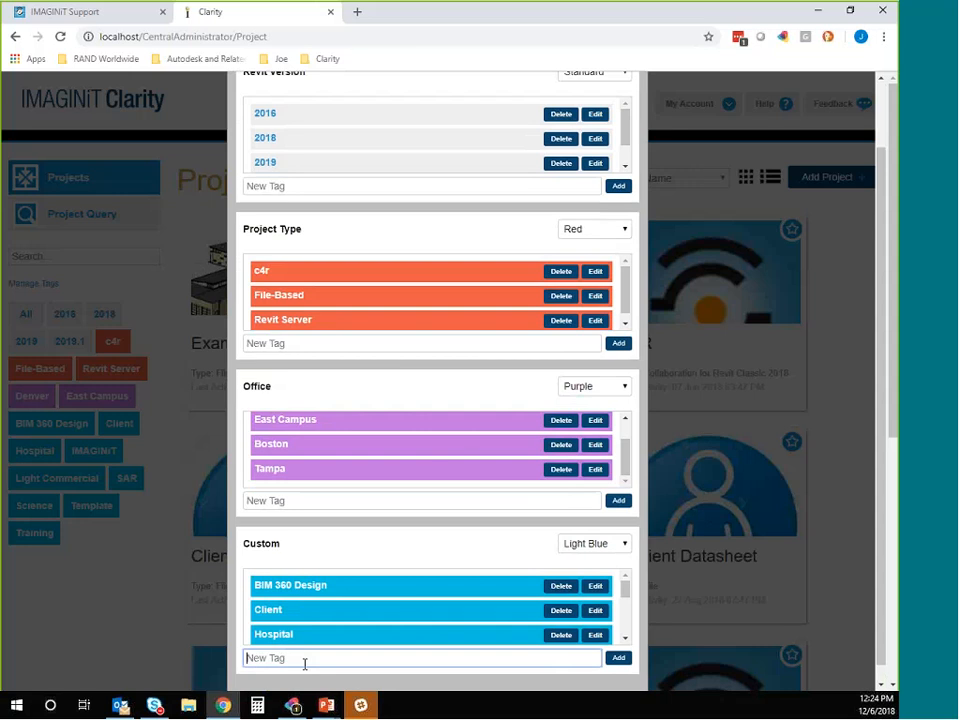
text(Classrooms)
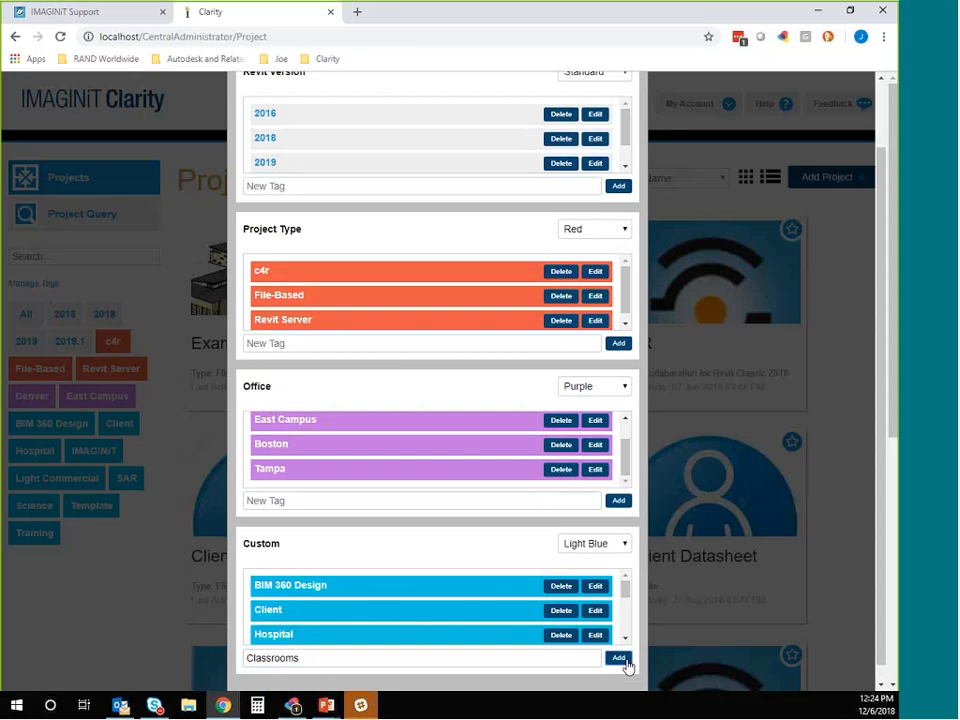
click(622, 660)
drag(632, 598, 628, 638)
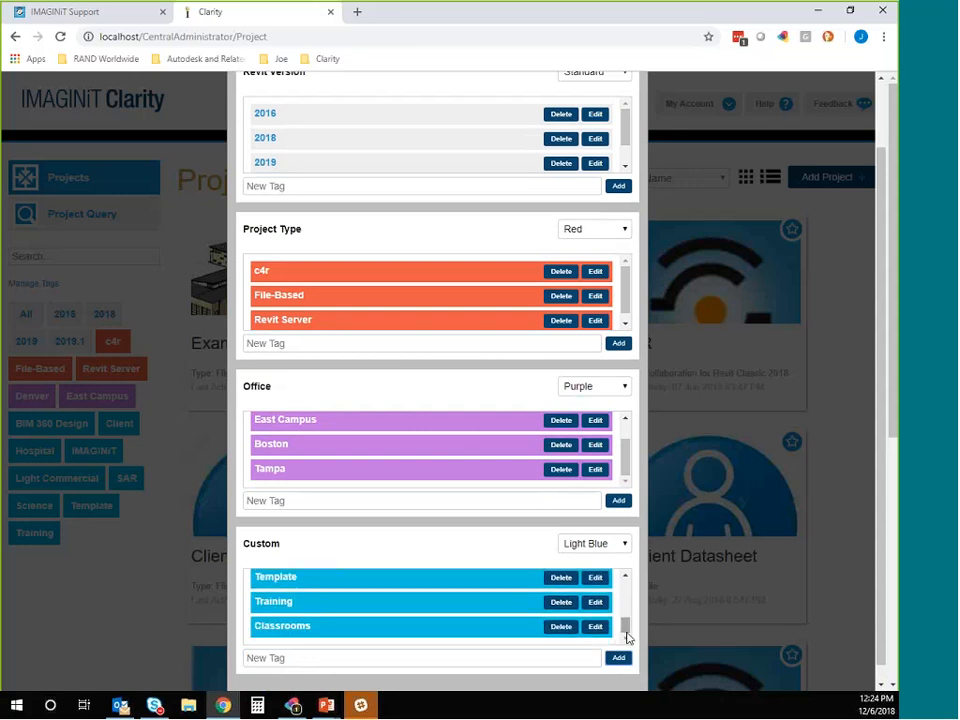
scroll(638, 642, down, 1)
scroll(641, 652, up, 2)
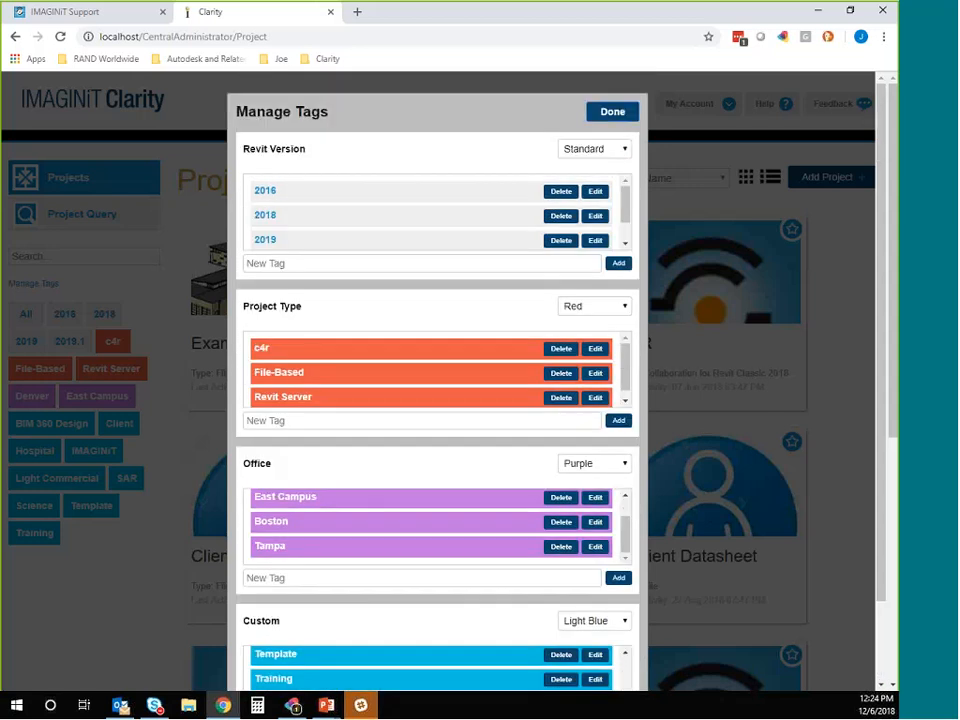
Step: Finish tag management, check which projects carry the Classrooms tag, and return to showing all projects
click(595, 114)
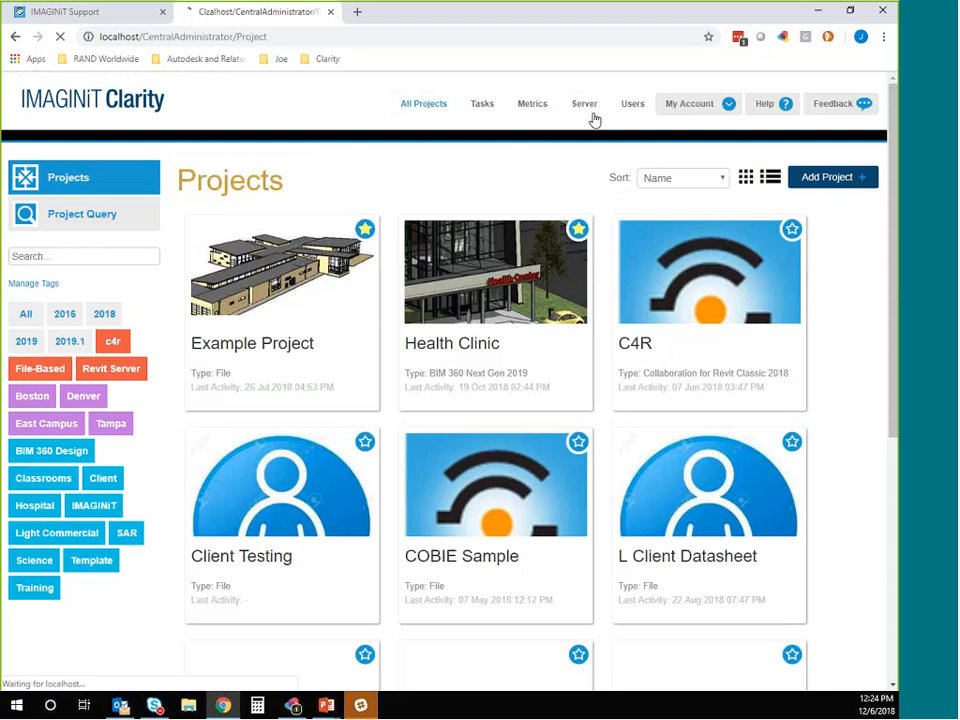
click(59, 484)
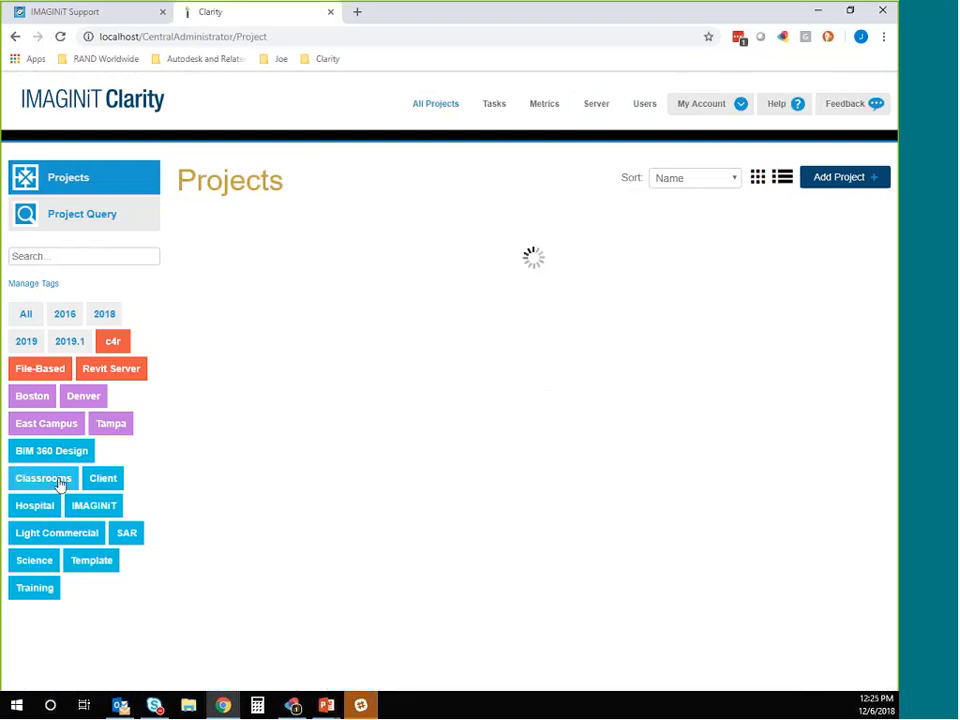
click(28, 316)
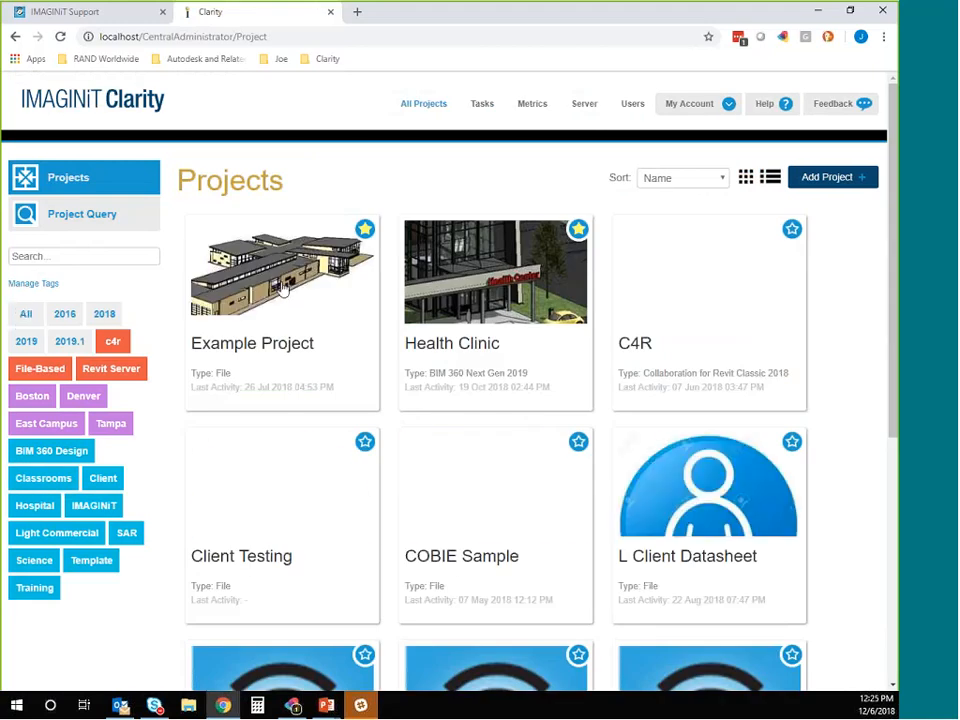
Step: Open Example Project for editing, add the Classrooms tag to its details, and update the project's tags
click(270, 278)
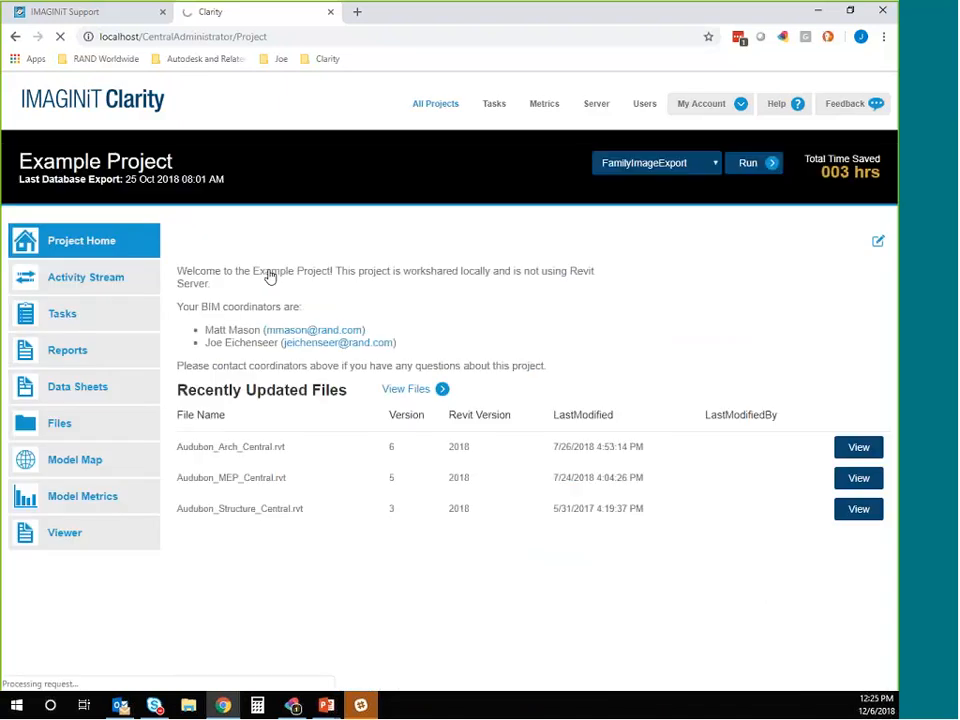
click(878, 243)
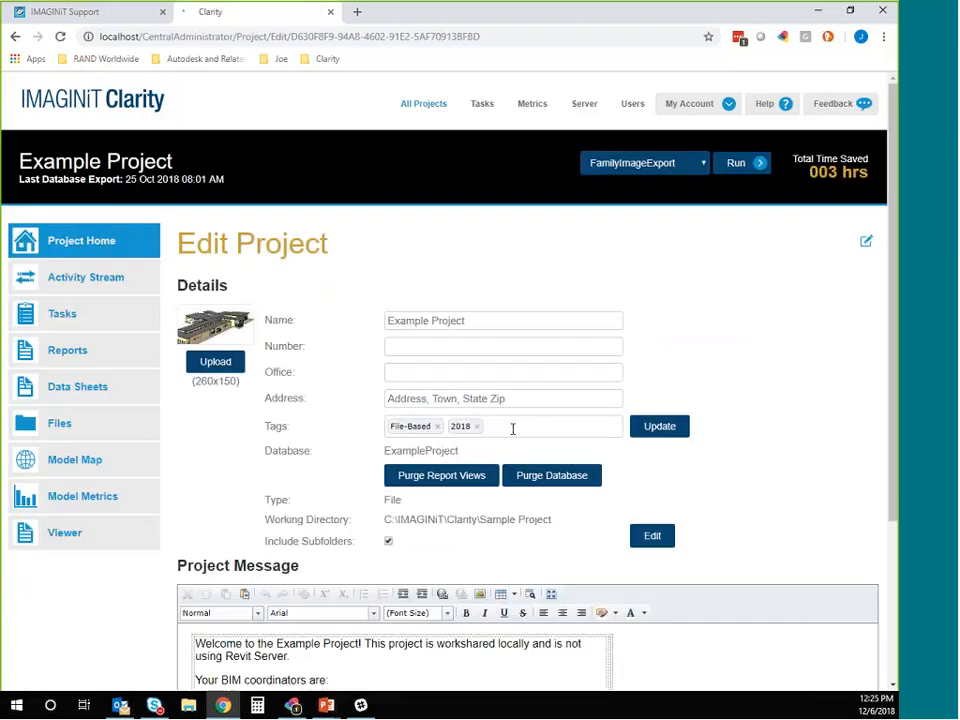
click(512, 428)
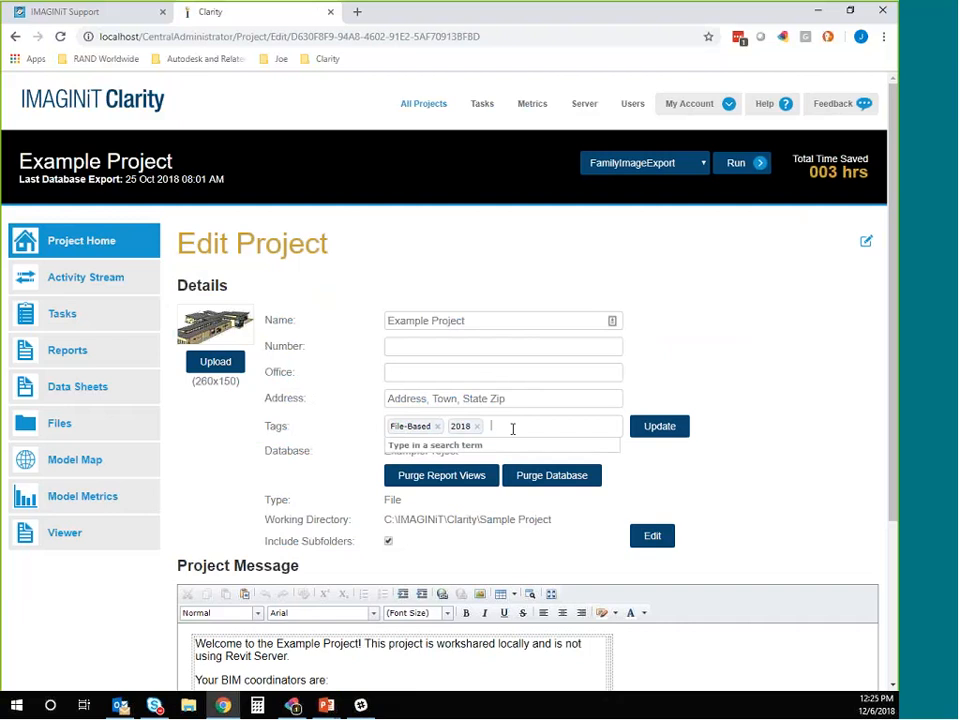
text(Clasrsrooms)
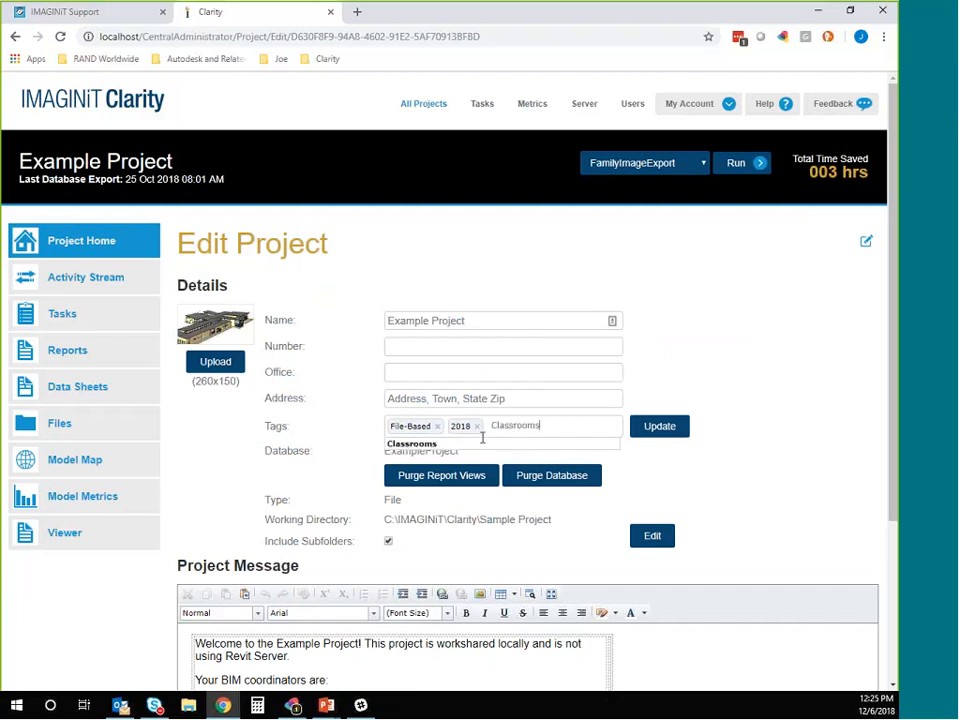
key(Return)
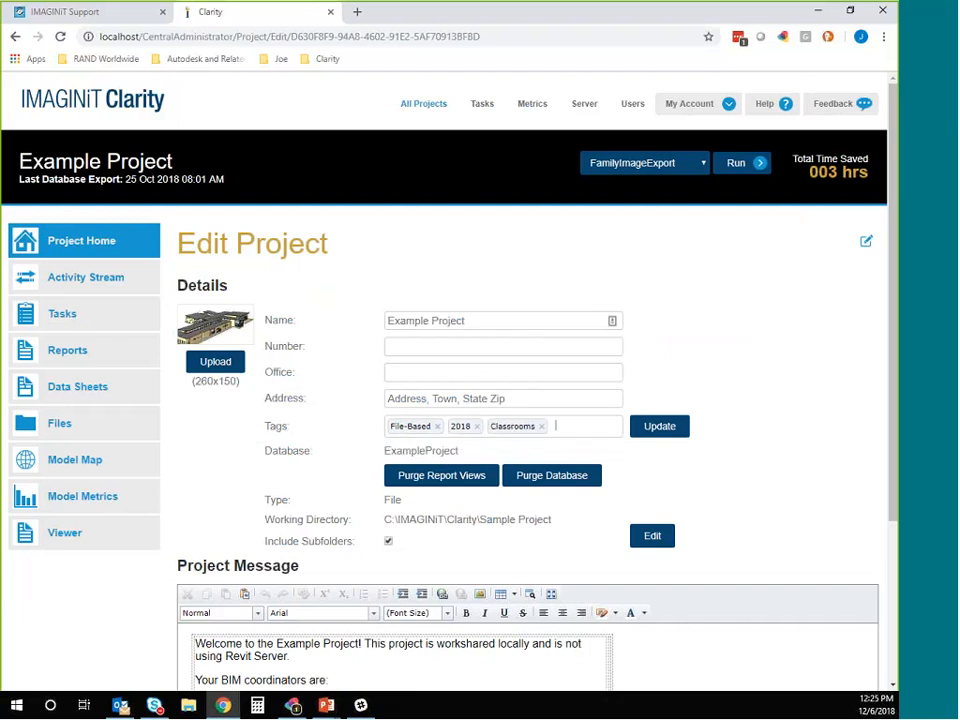
click(666, 430)
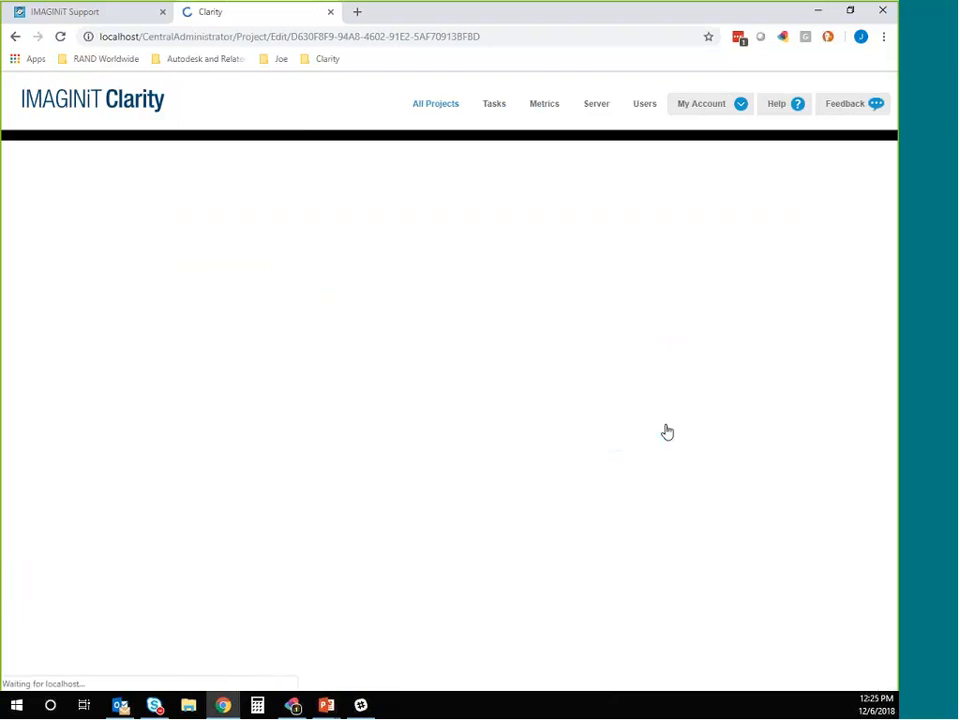
Step: Filter the full project list by the Classrooms tag and switch to the PowerPoint slide about project tags
click(424, 110)
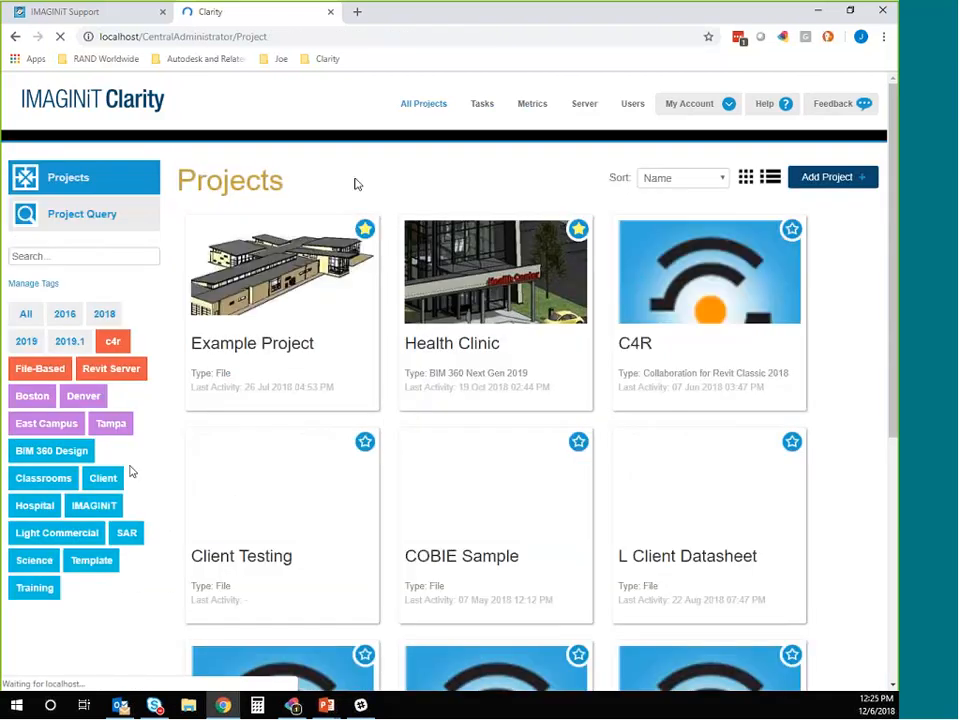
click(43, 479)
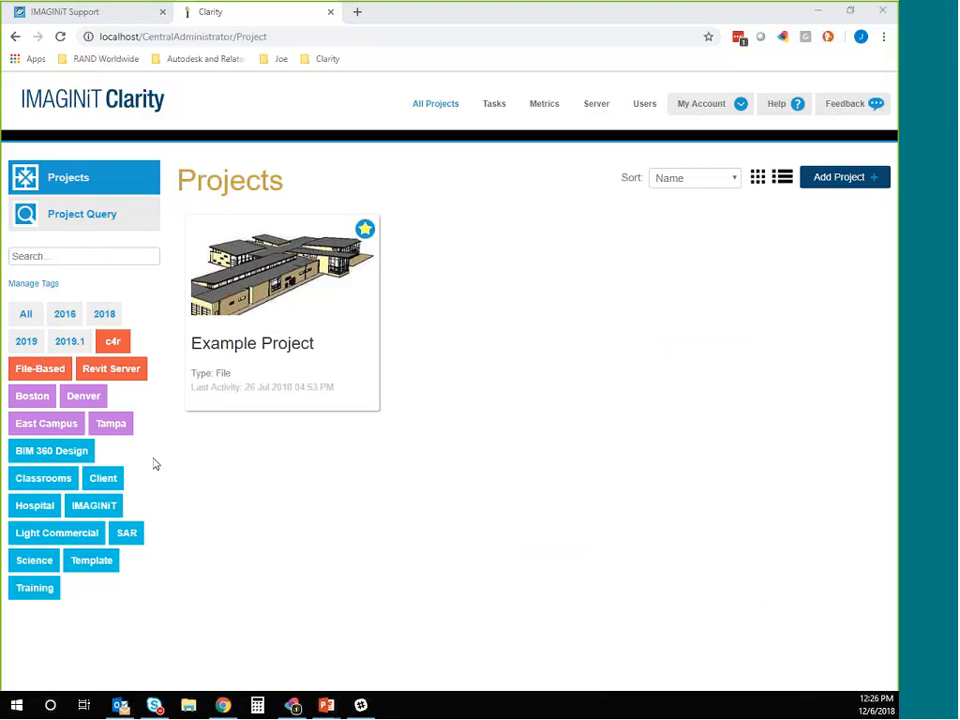
key(alt+Tab)
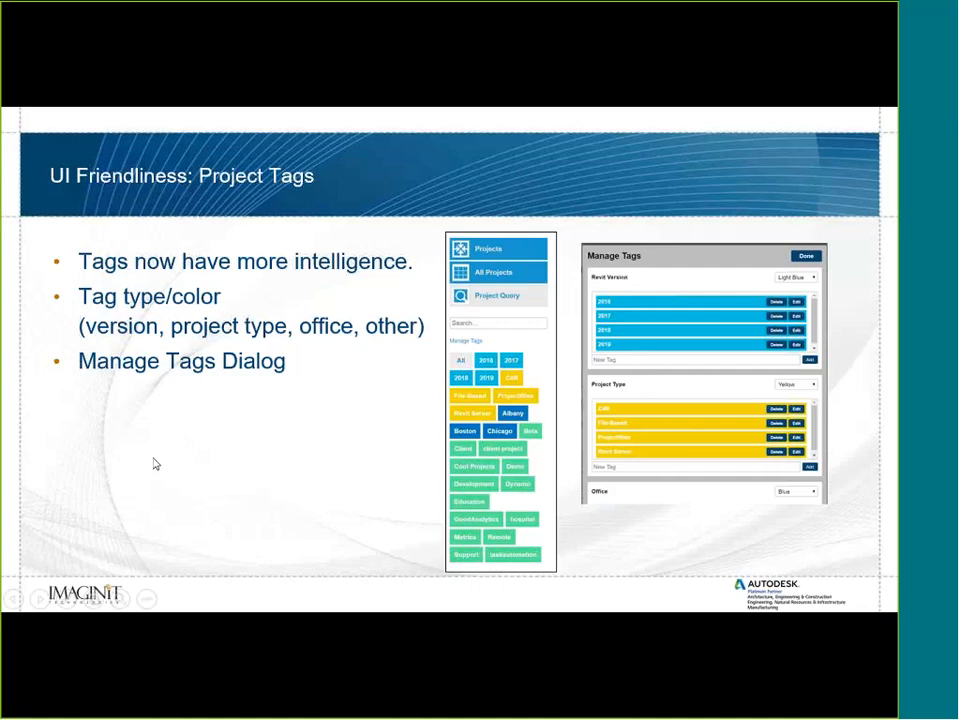